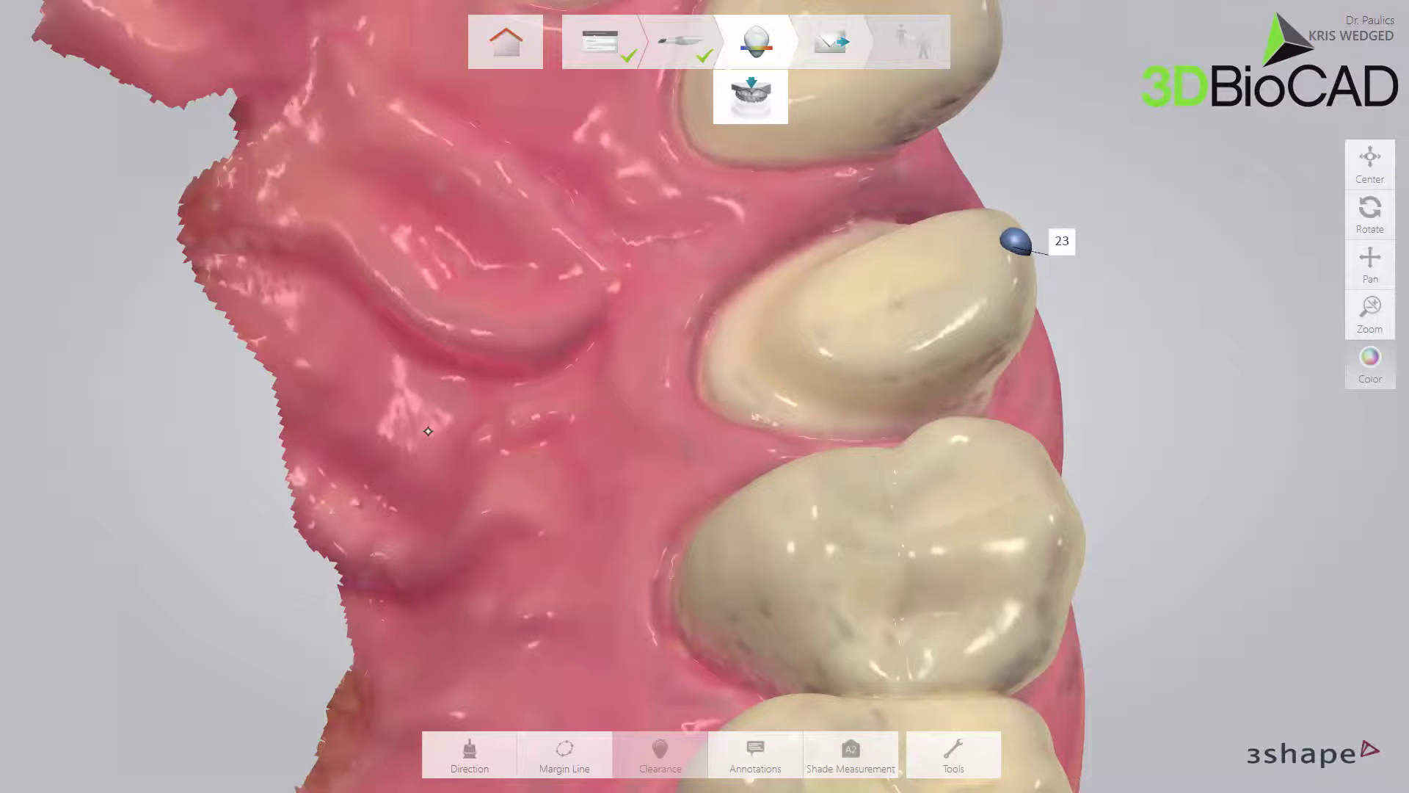
Step: Rotate the jaw model, switch it to monochrome shading, and orbit to a new angle
right_drag(428, 430, 411, 432)
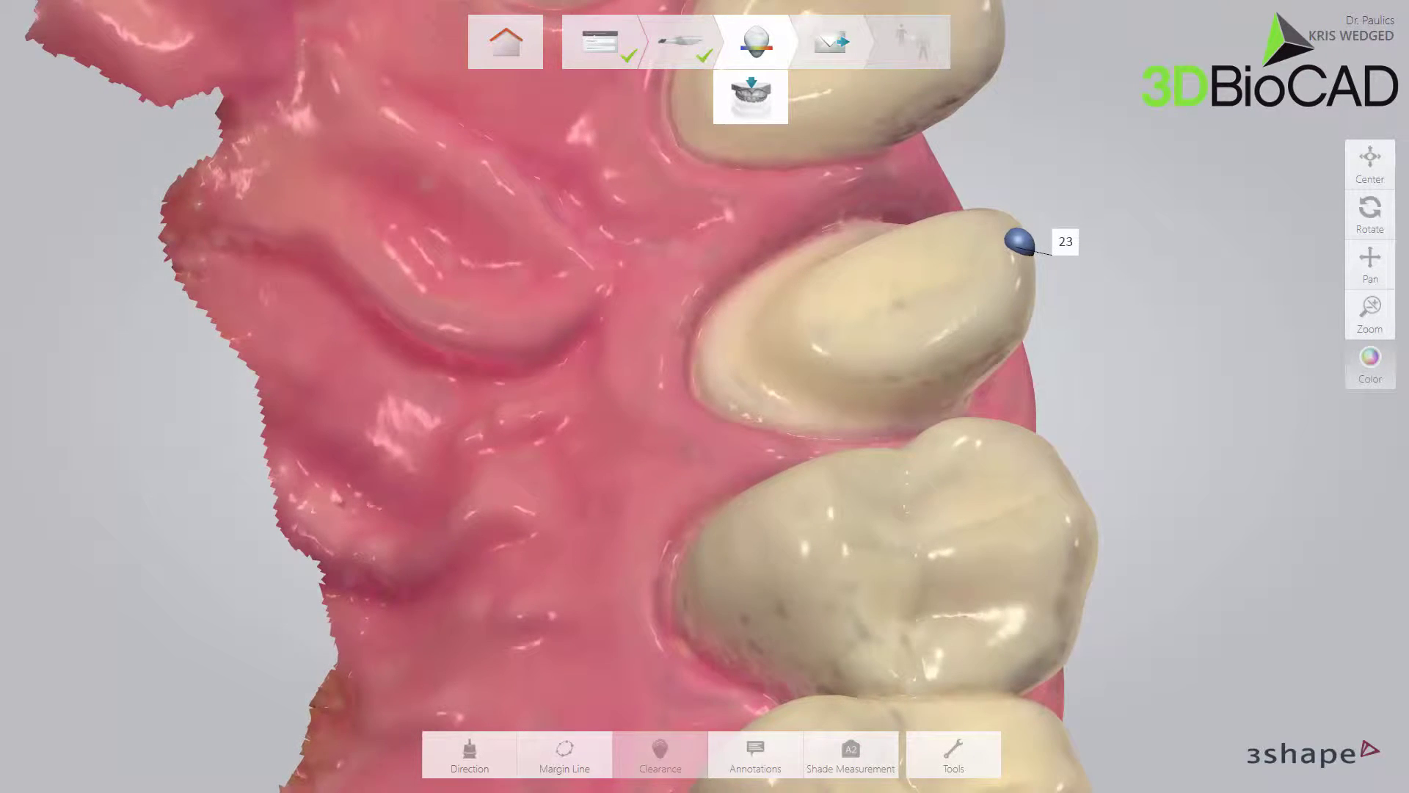
click(1370, 363)
right_drag(257, 471, 412, 491)
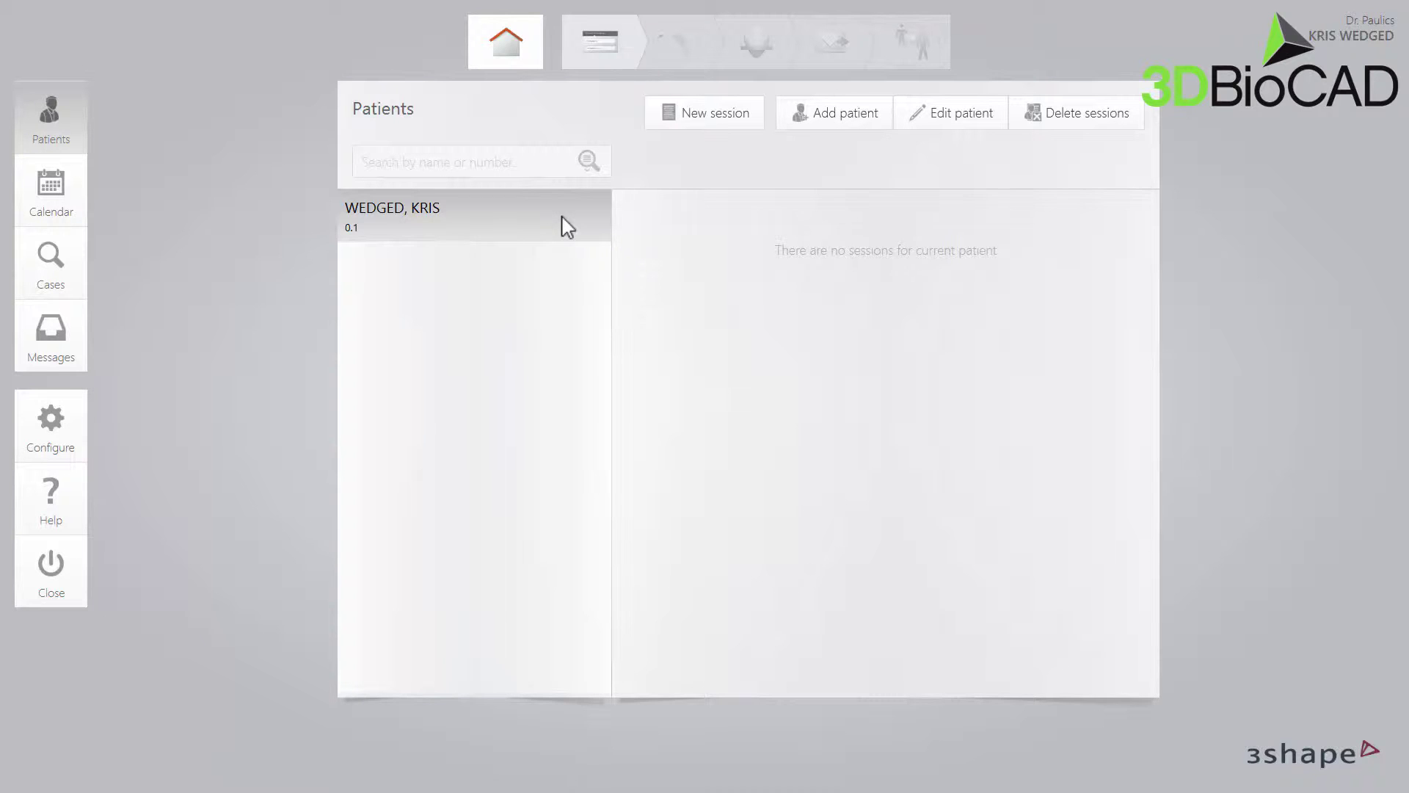
Step: Create a new patient session sent to 3Shape Ryde Laboratory
click(709, 115)
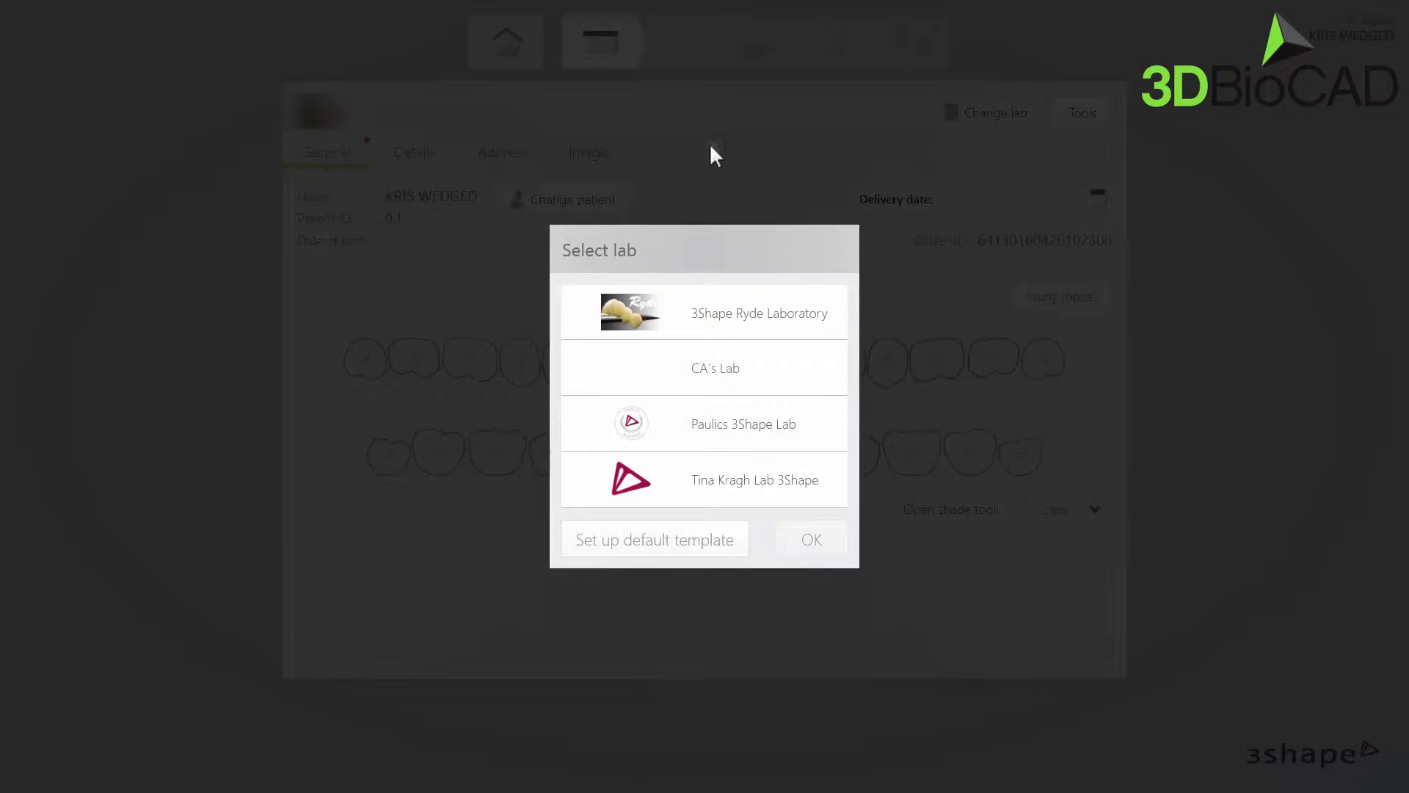
double_click(730, 311)
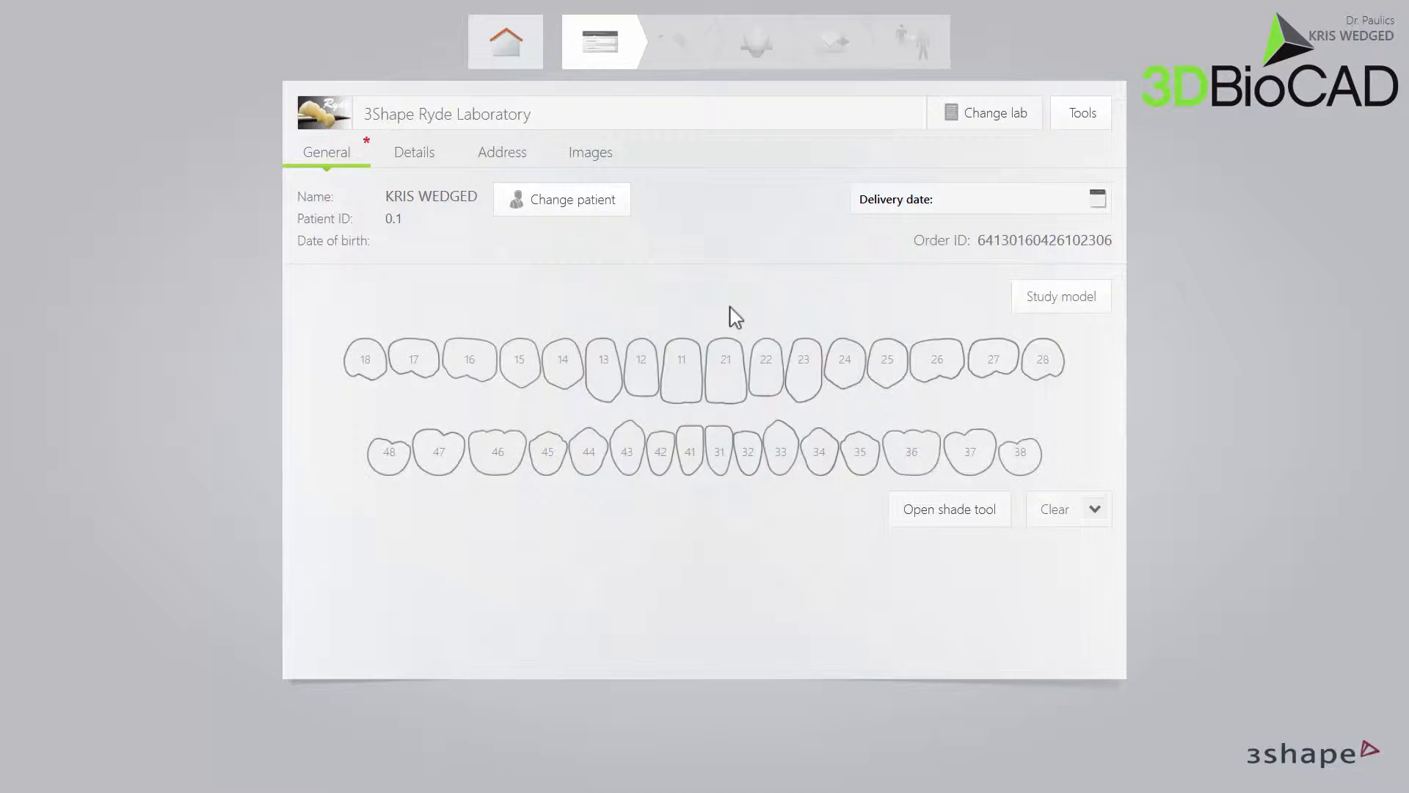
Step: Set tooth 23 to a Crown in Emax material, then go to the scan step
click(810, 378)
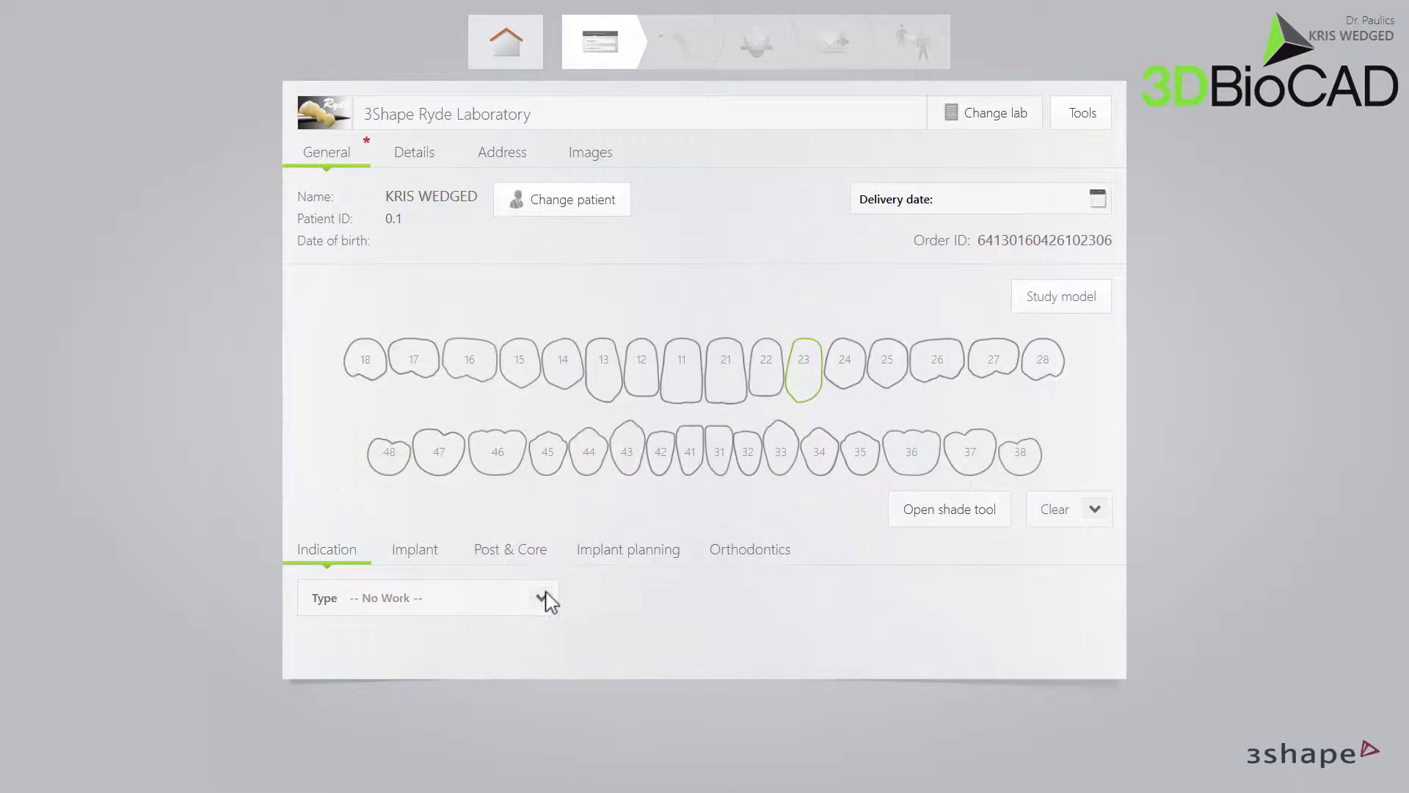
click(543, 596)
click(519, 303)
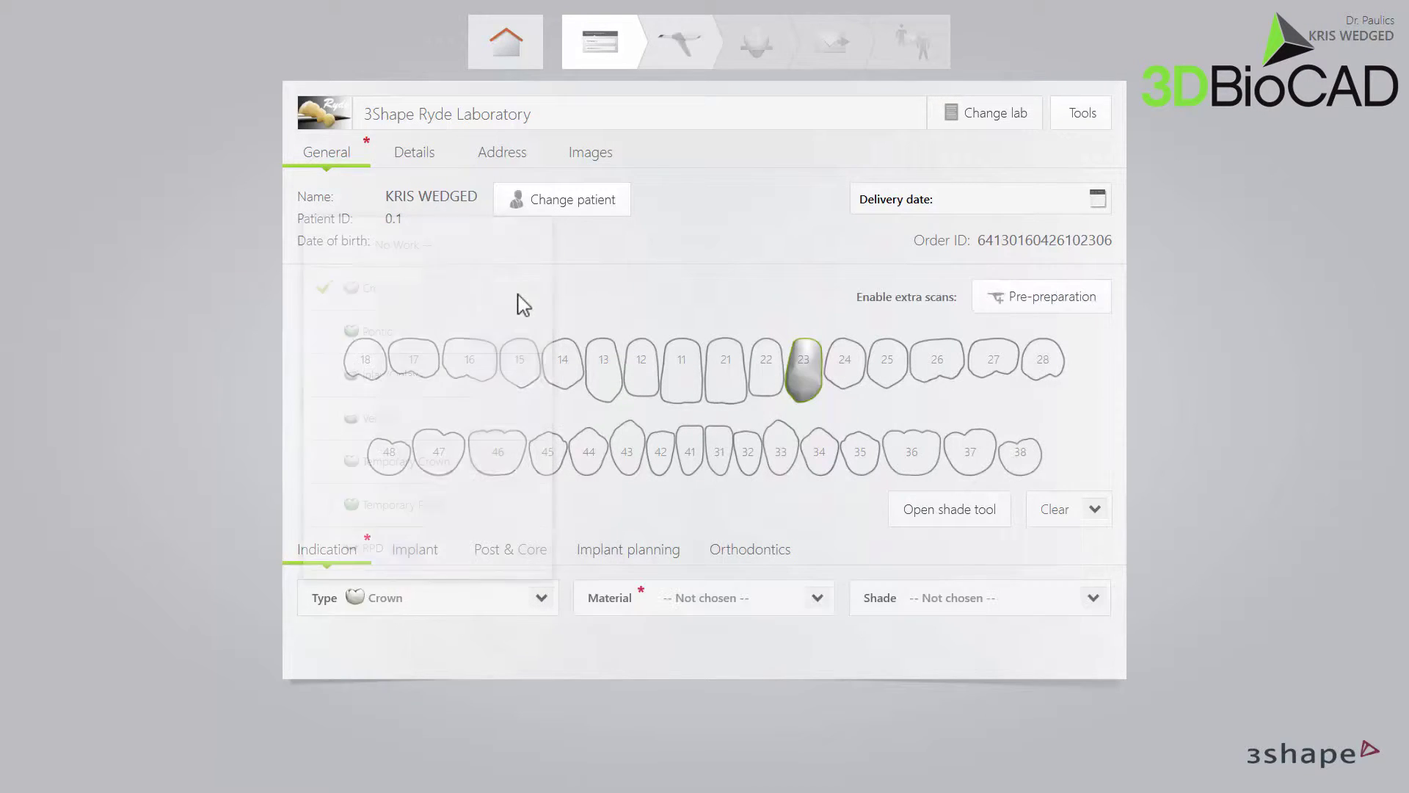
click(811, 599)
click(739, 257)
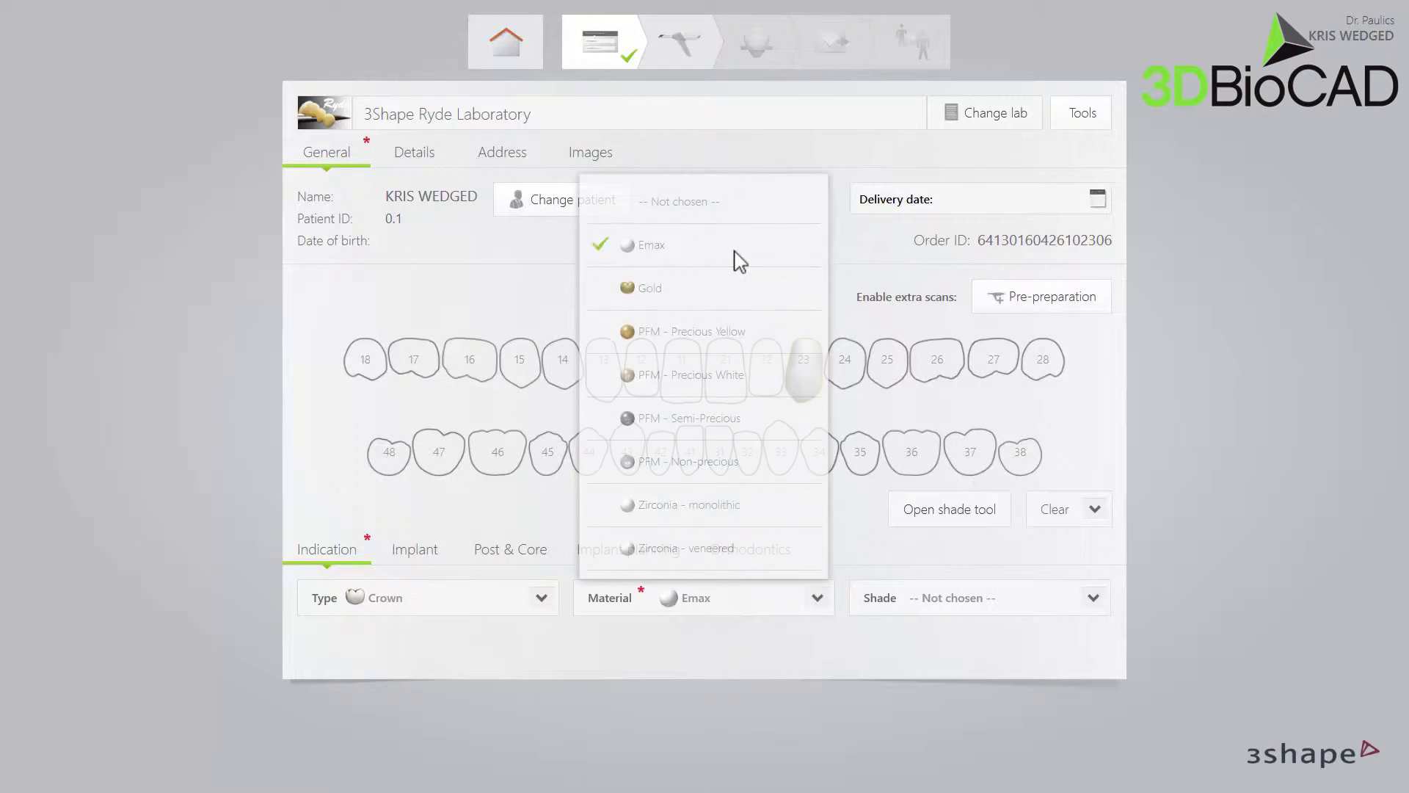
click(683, 48)
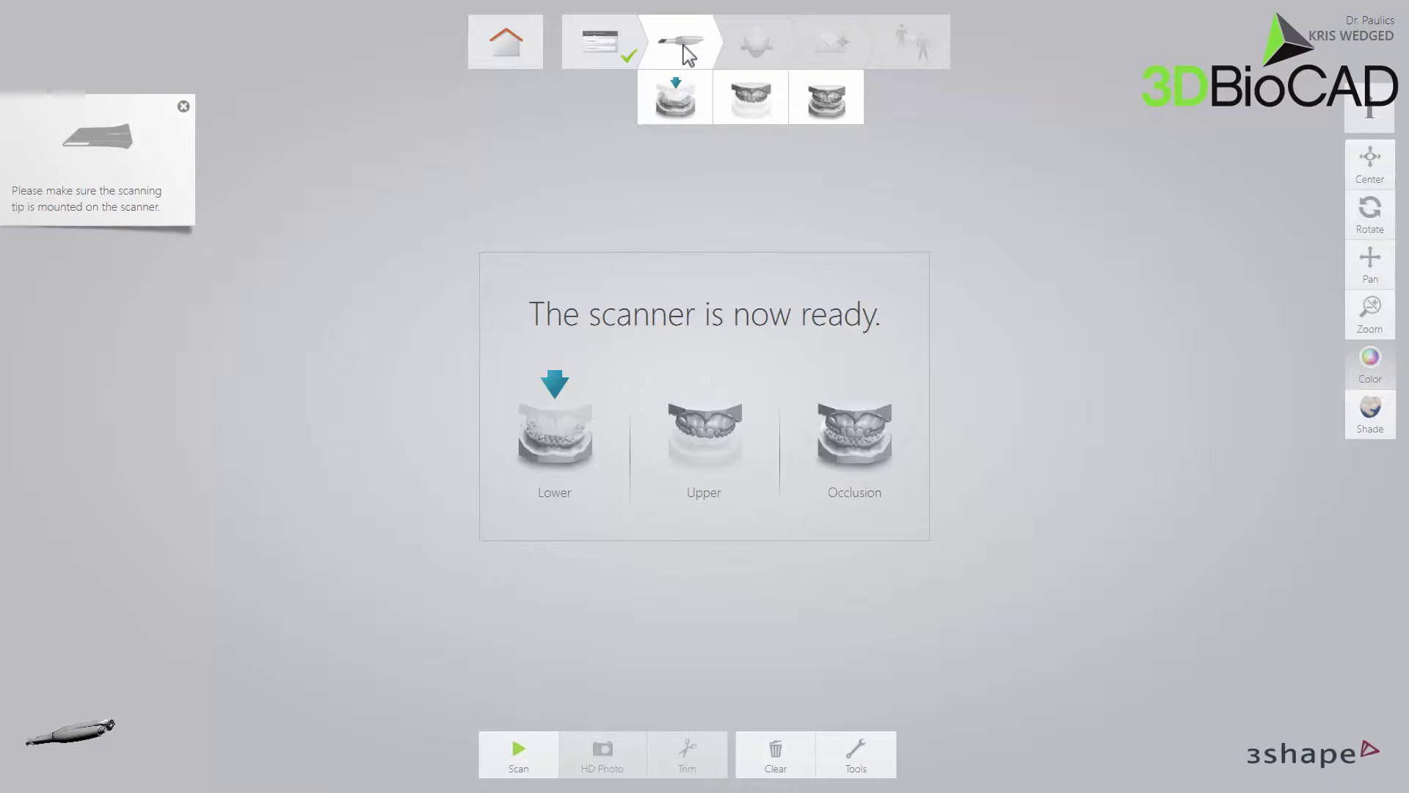
Step: Select the Upper thumbnail to show the upper-jaw scan
click(755, 106)
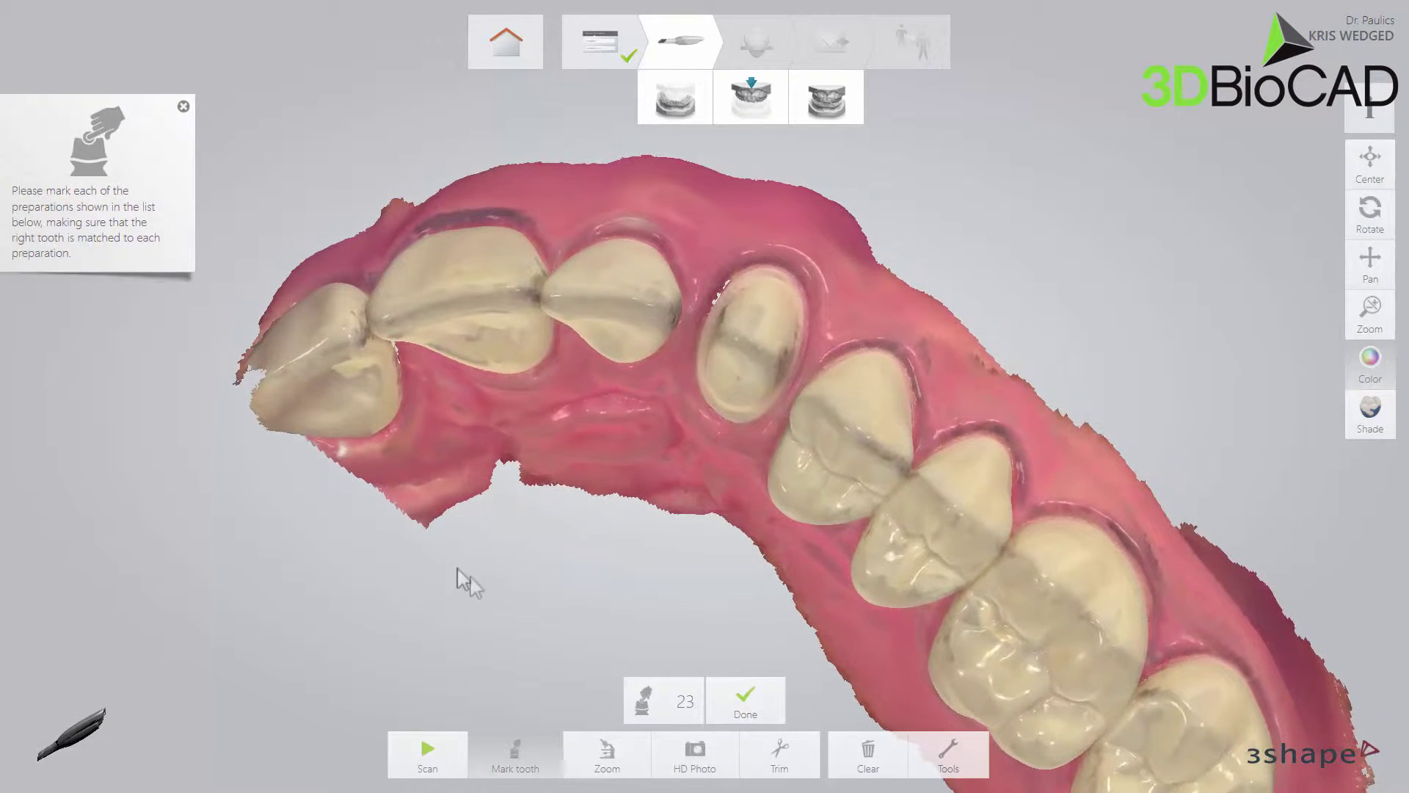
Step: Mark the prepared upper tooth as preparation 23 and continue to scan analysis
click(674, 707)
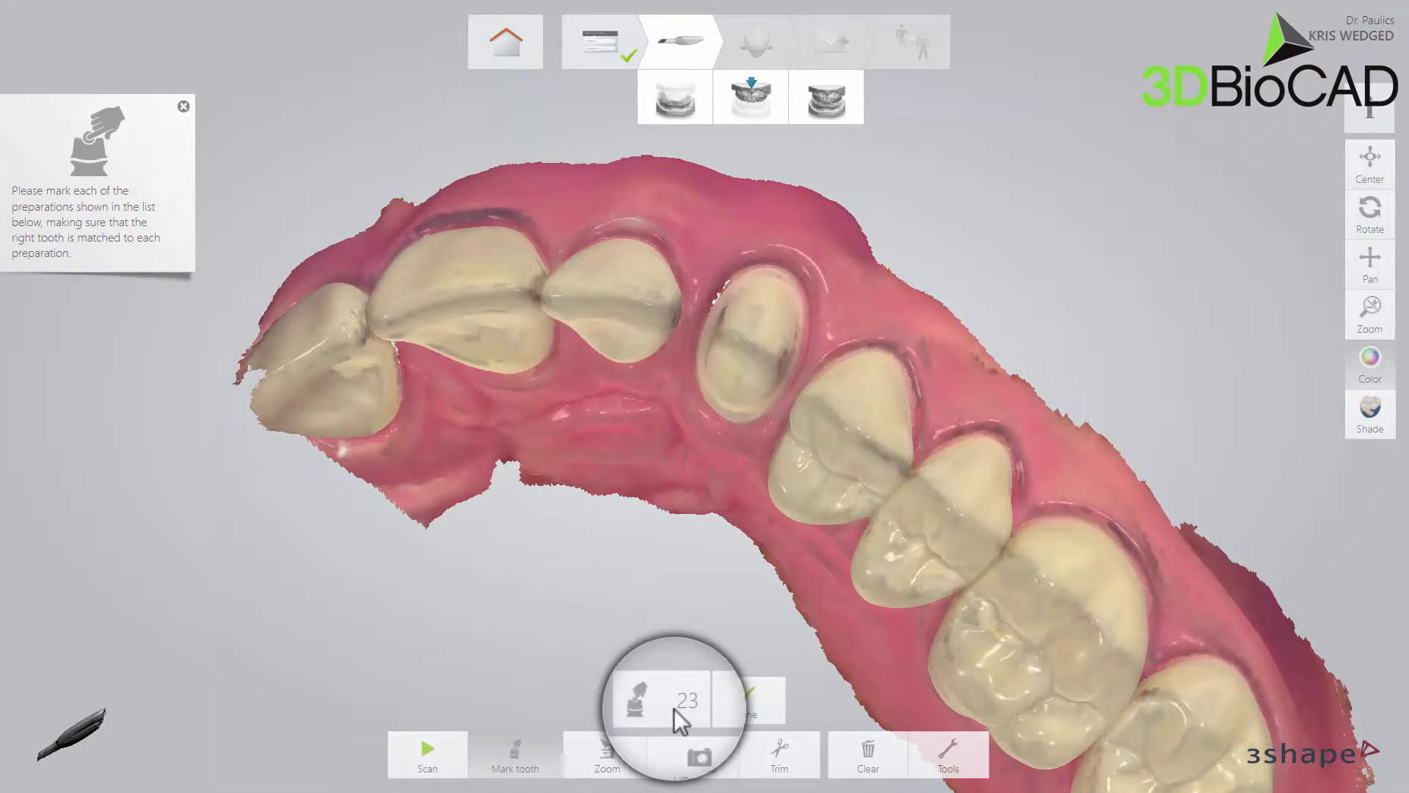
click(744, 343)
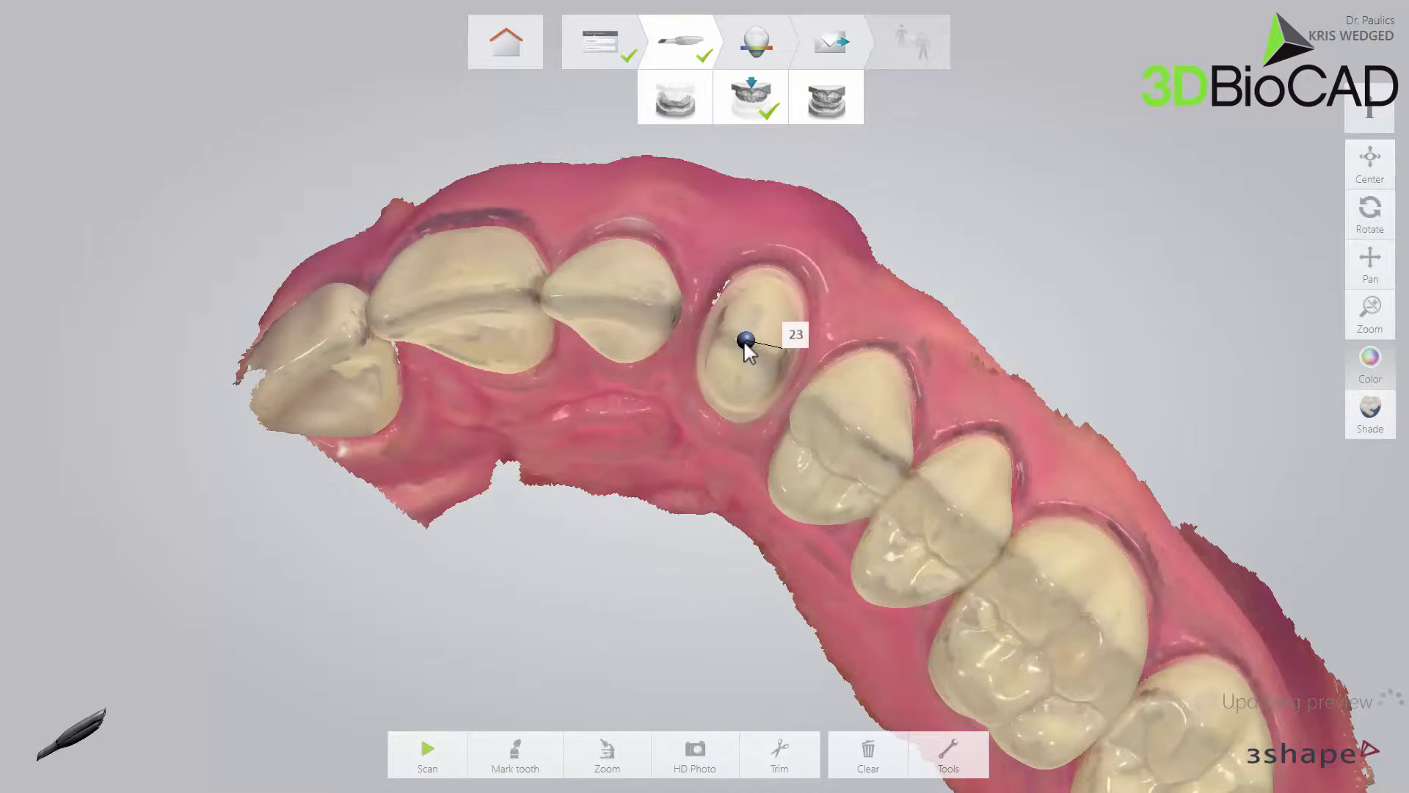
click(755, 50)
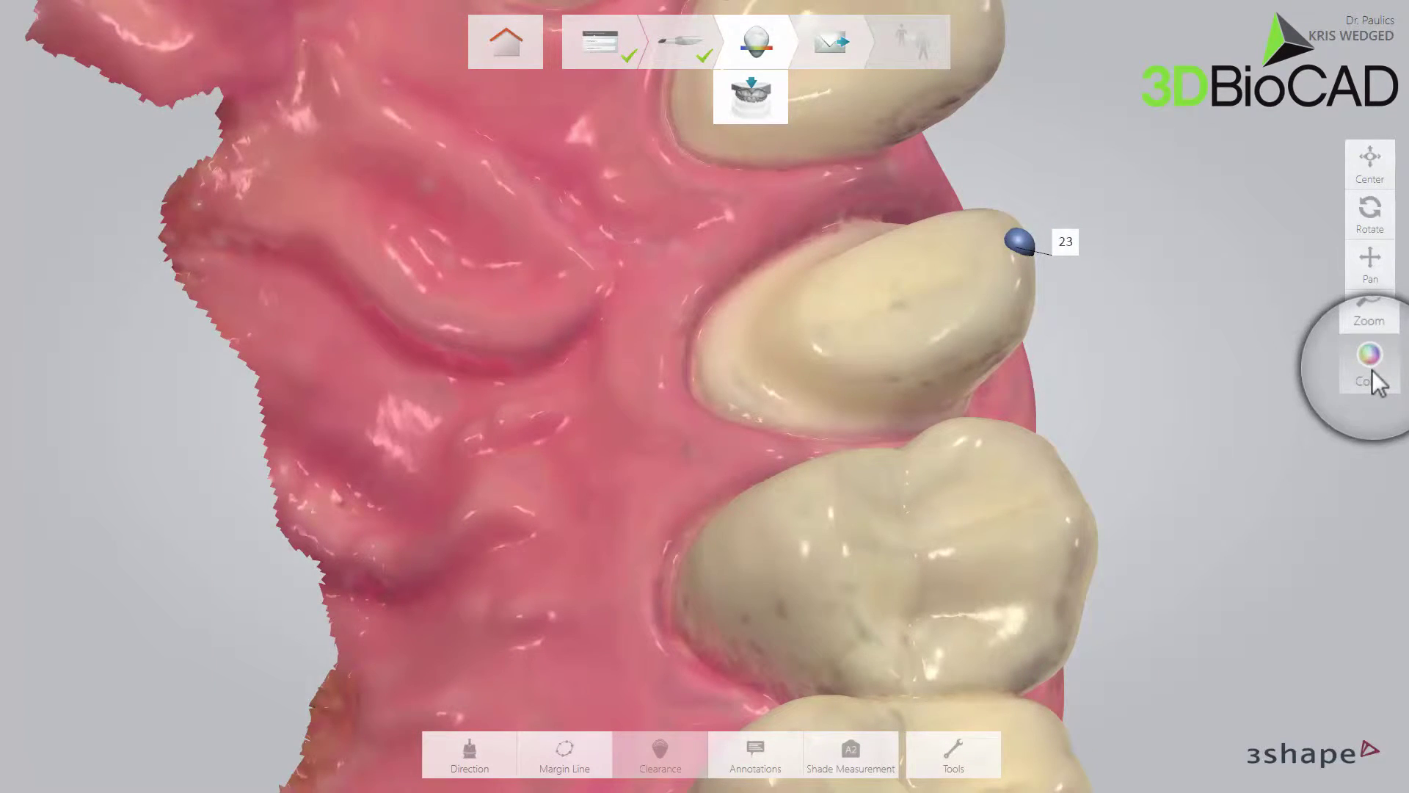
Step: Toggle the upper scan to mono shading and back to natural colour
click(1375, 380)
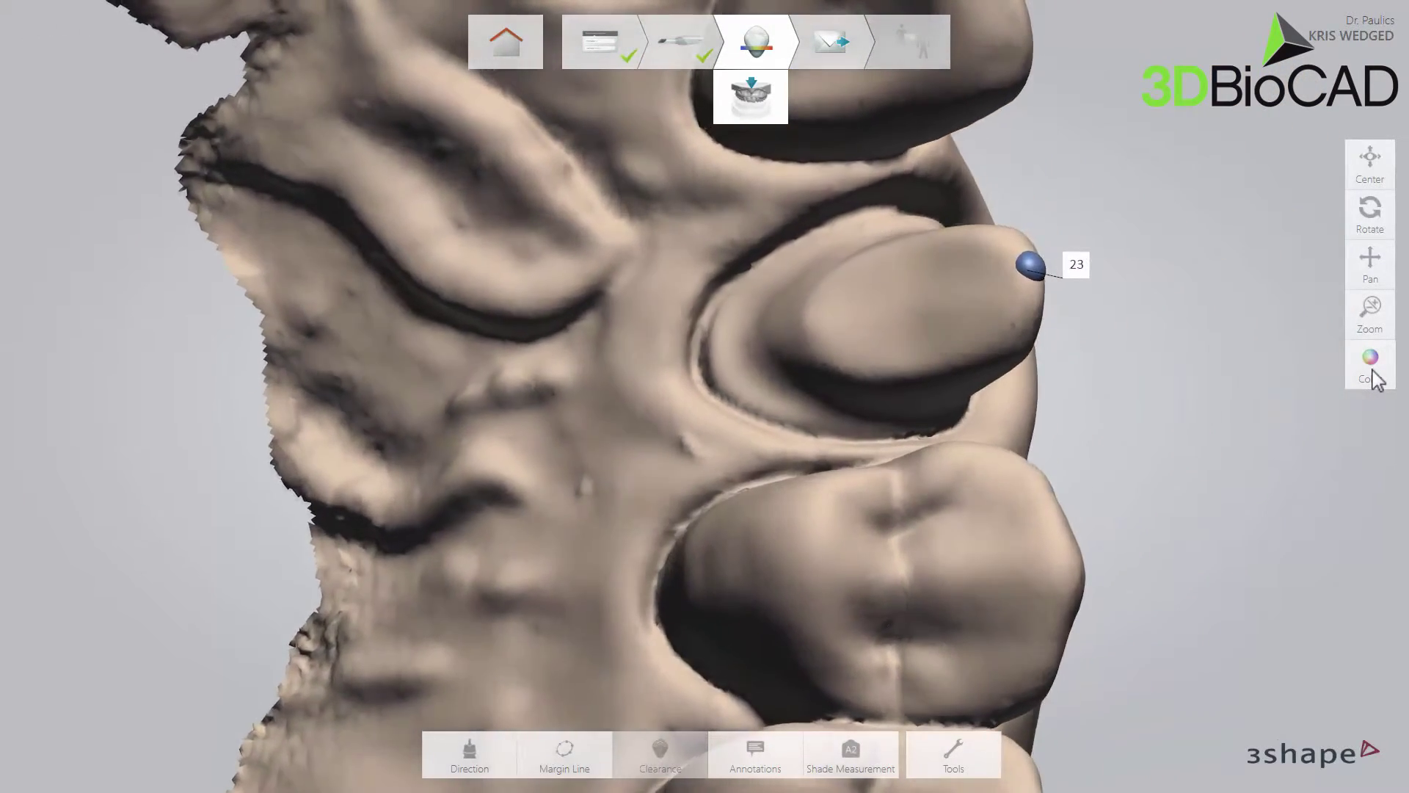
click(1374, 380)
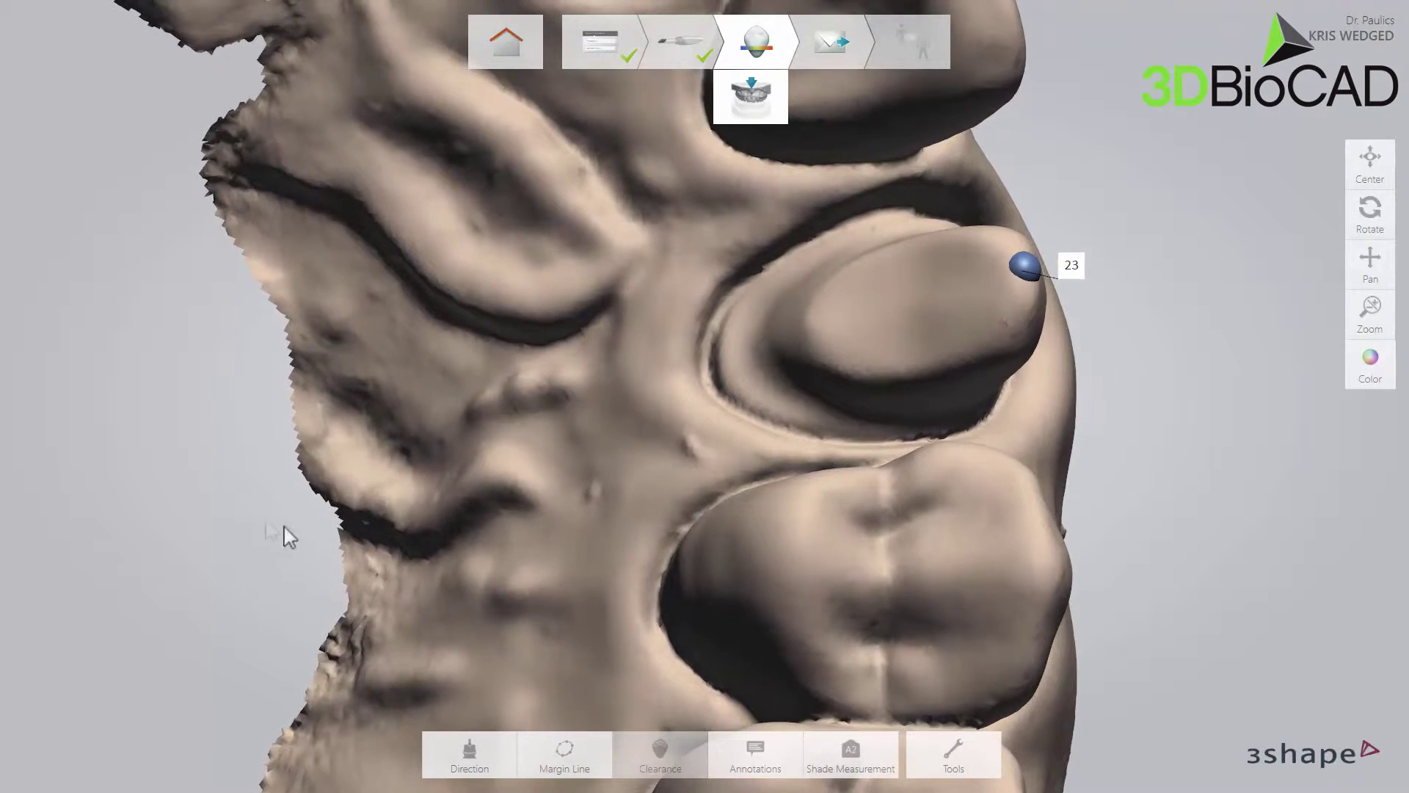
Step: Run Post process from the Tools list on the upper scan data
click(953, 768)
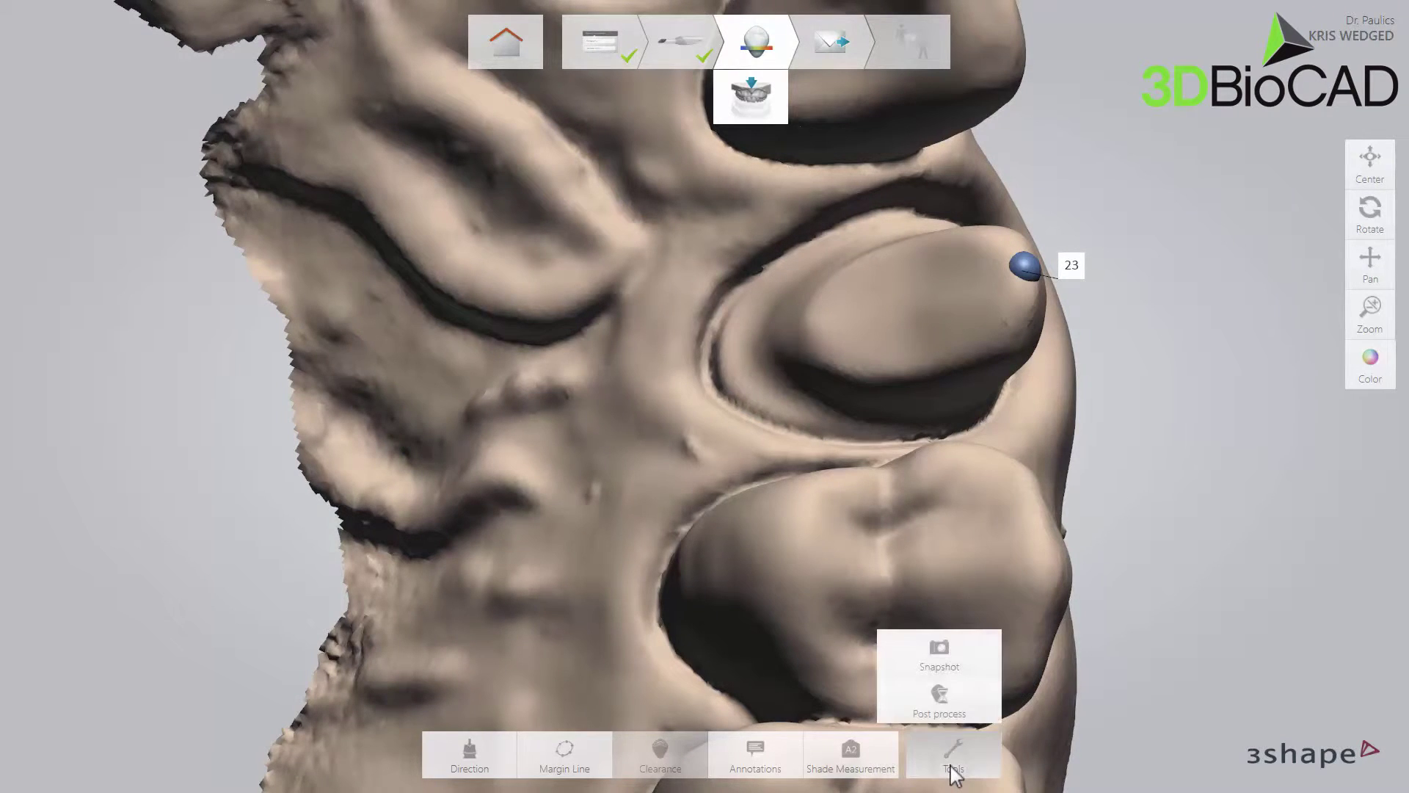
click(941, 697)
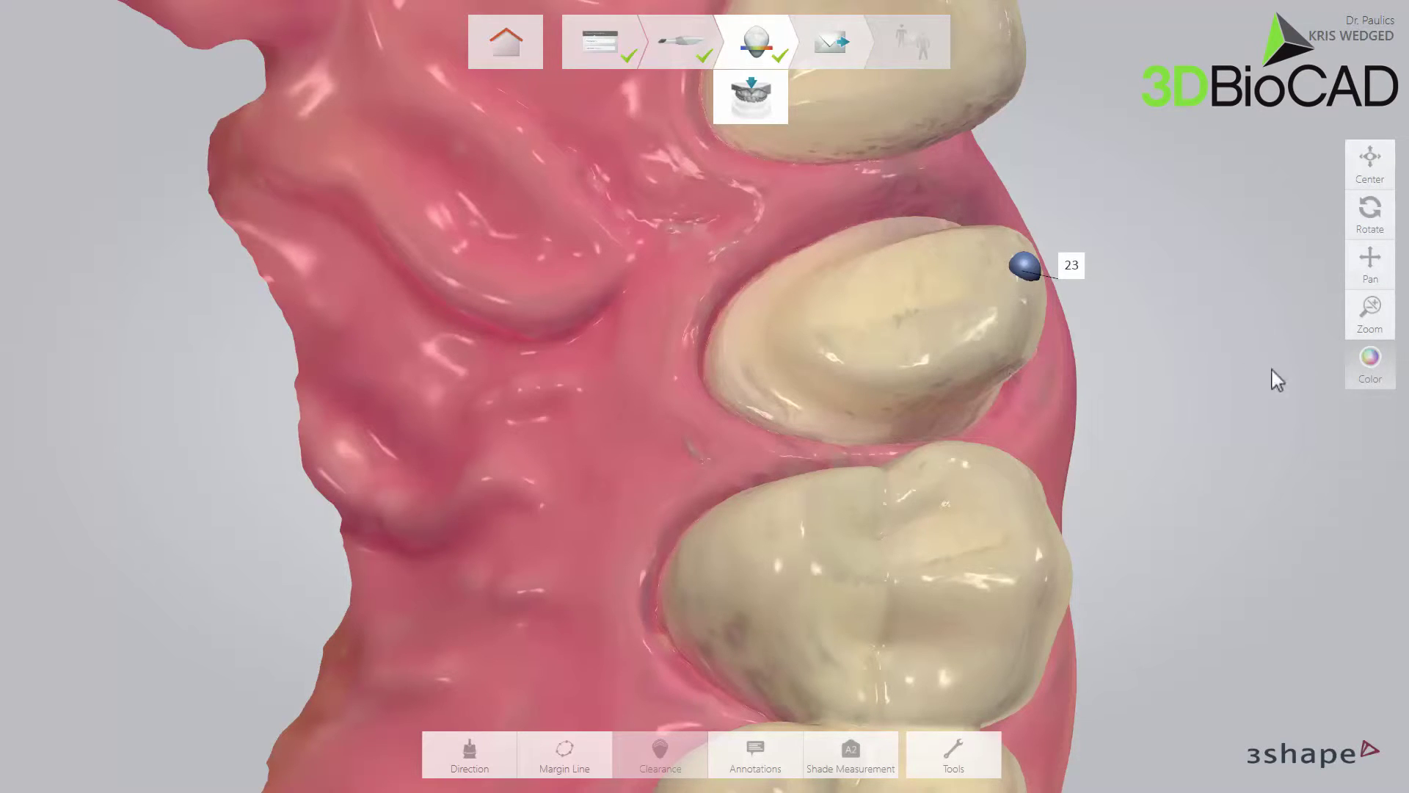
Step: Turn off the scan's colour texture and trace the tooth 23 margin line
click(1370, 367)
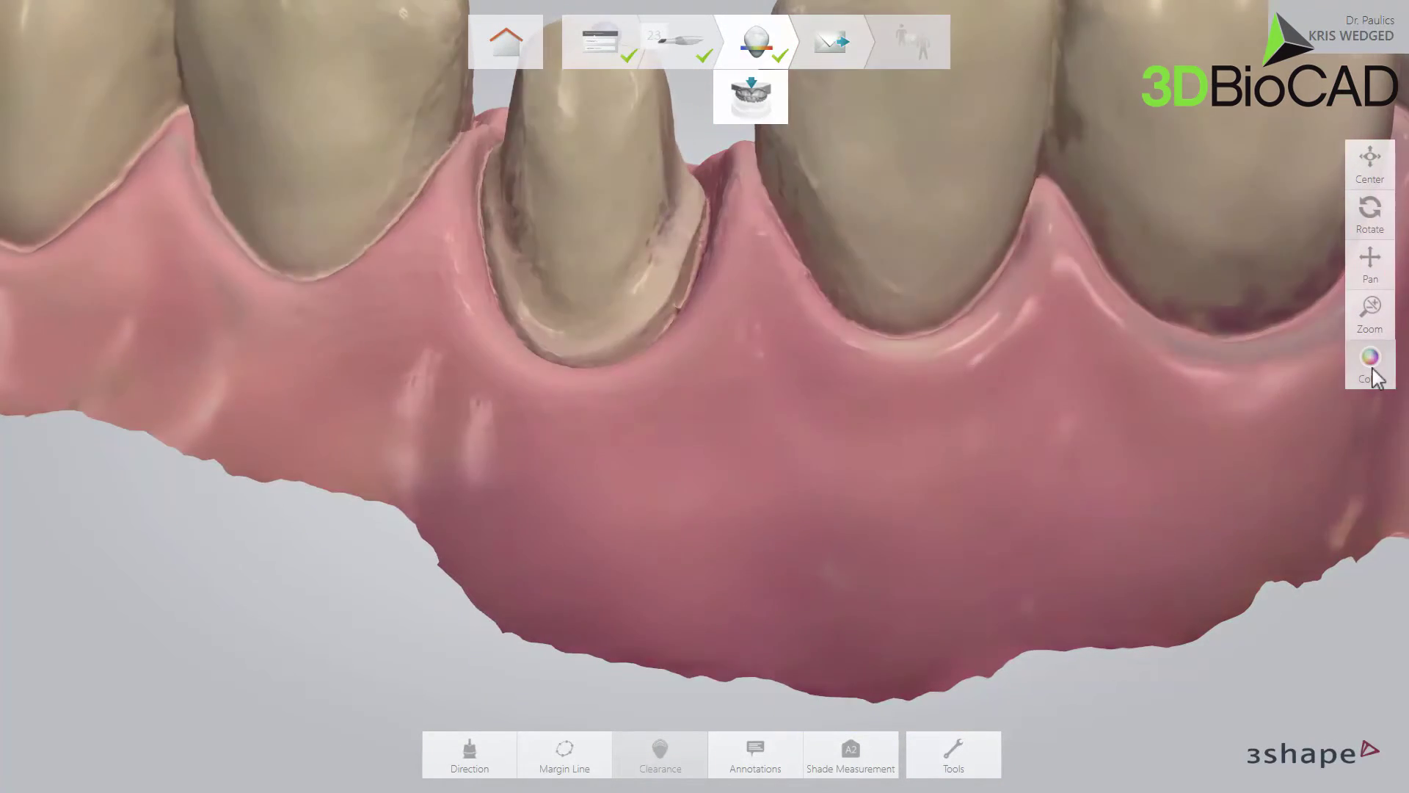
click(1371, 367)
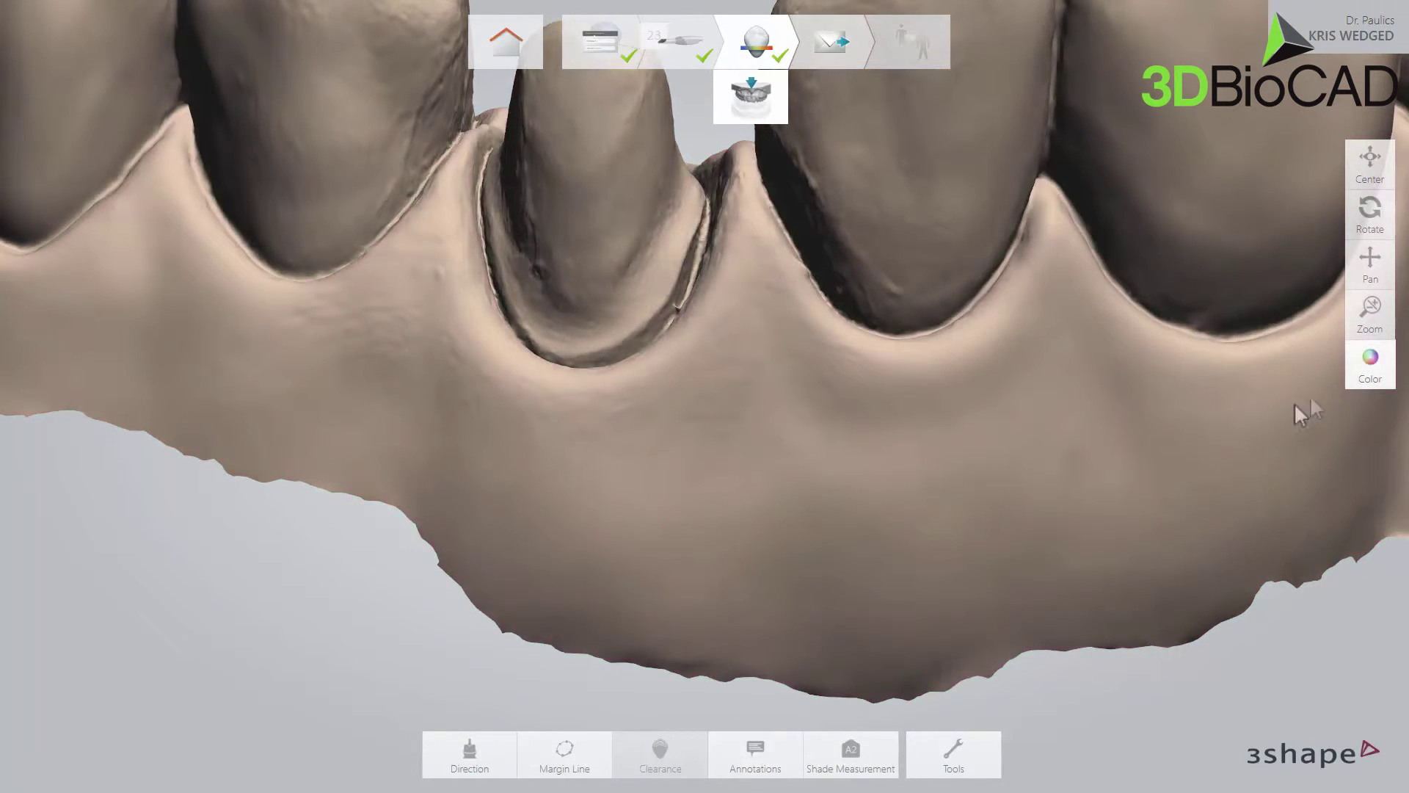
click(564, 753)
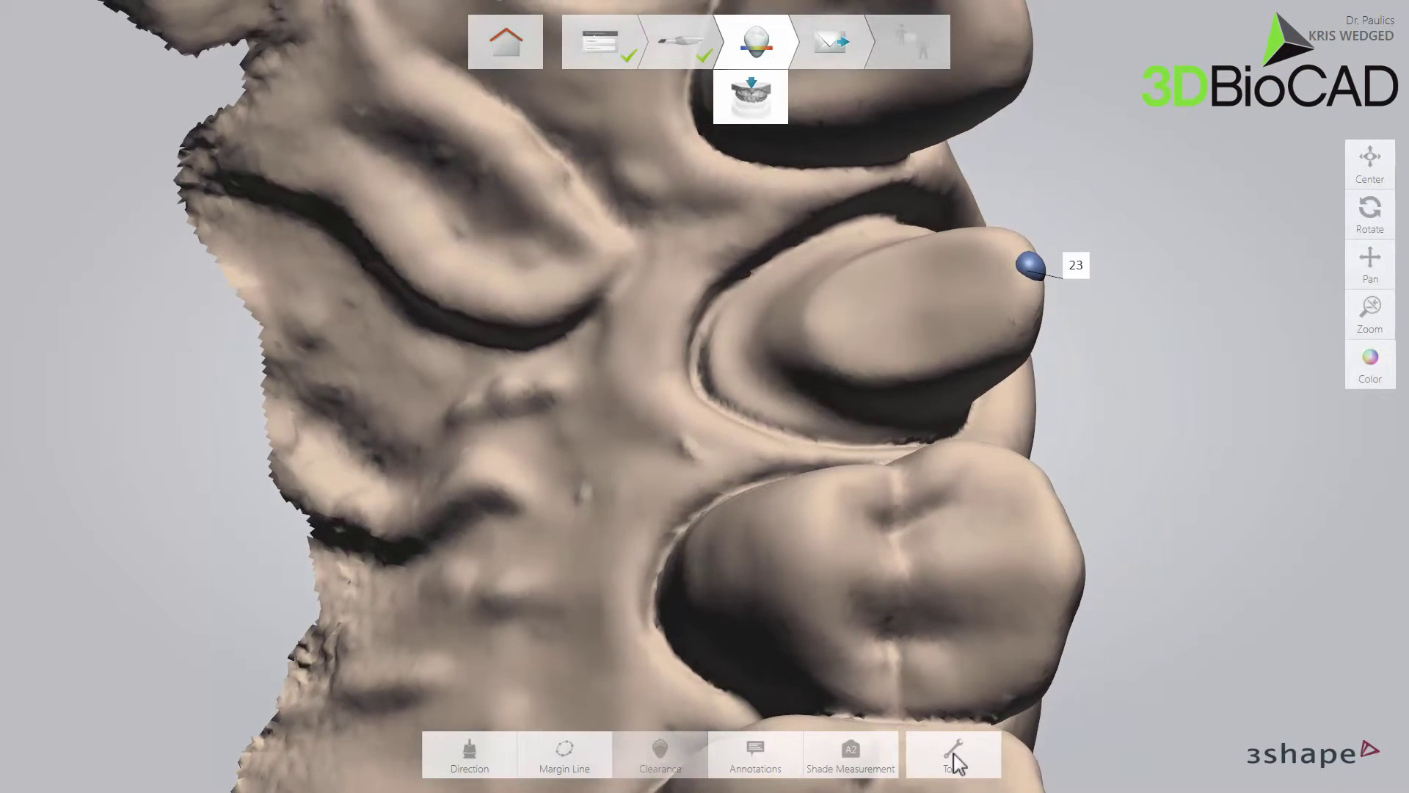
Step: Save a snapshot of the monochrome view, then post-process the scan data again
click(953, 753)
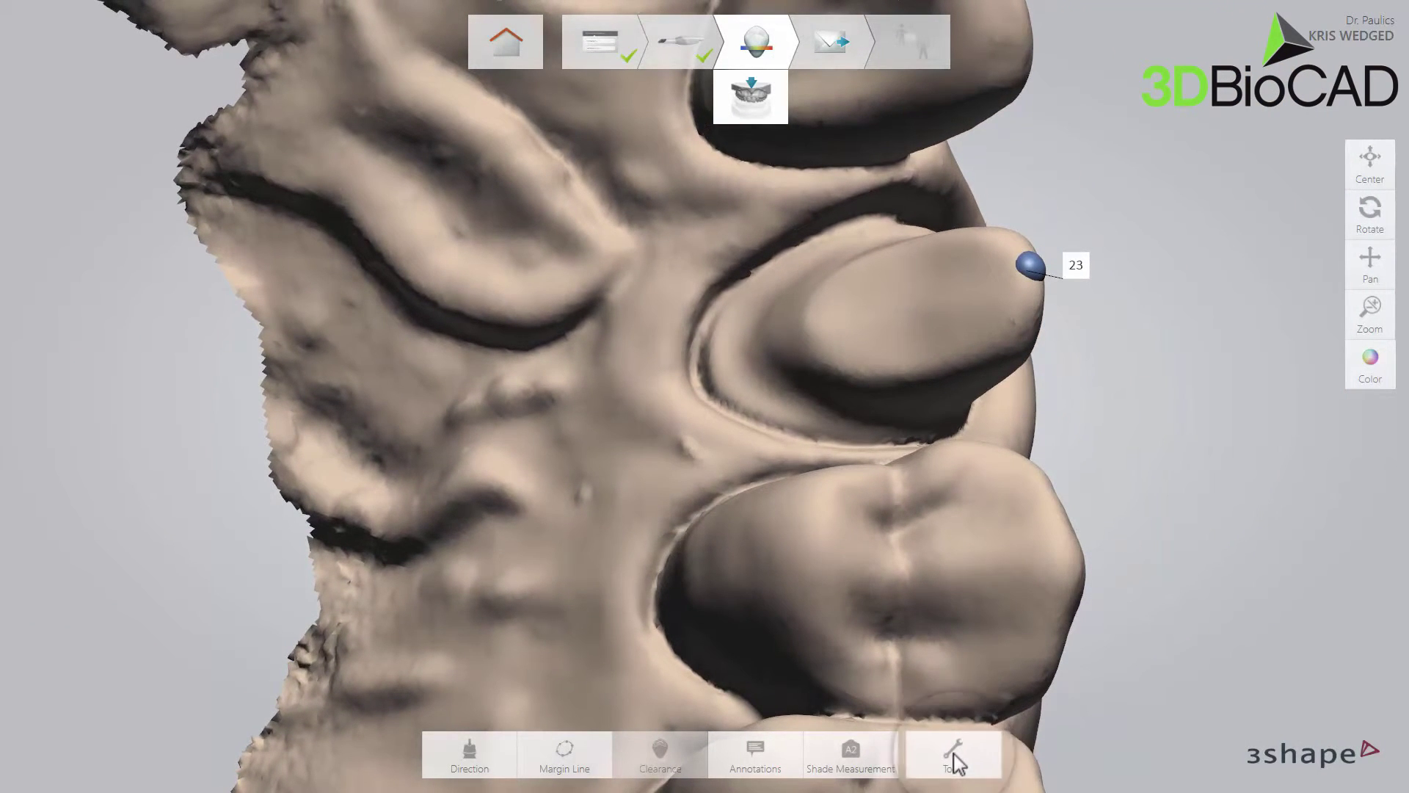
click(942, 665)
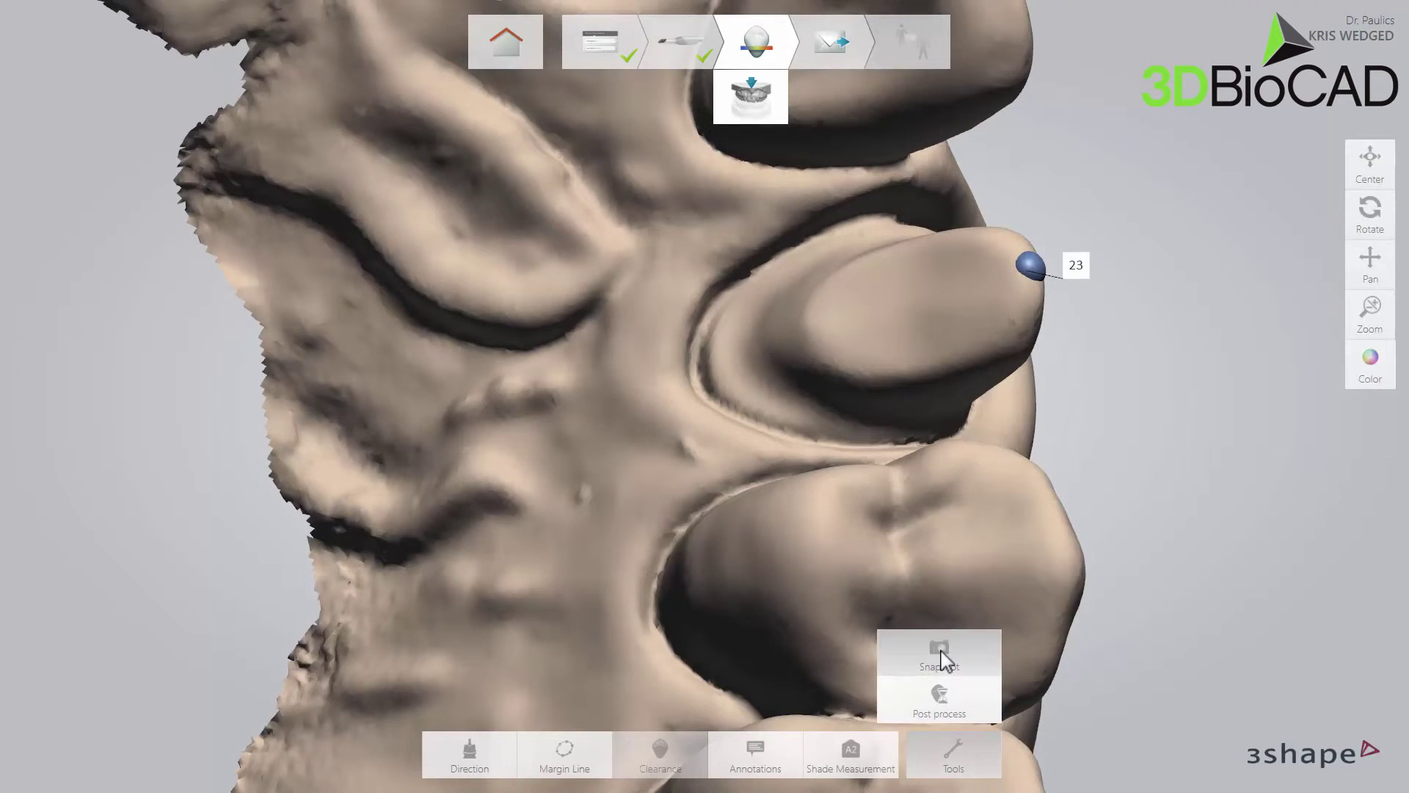
click(953, 753)
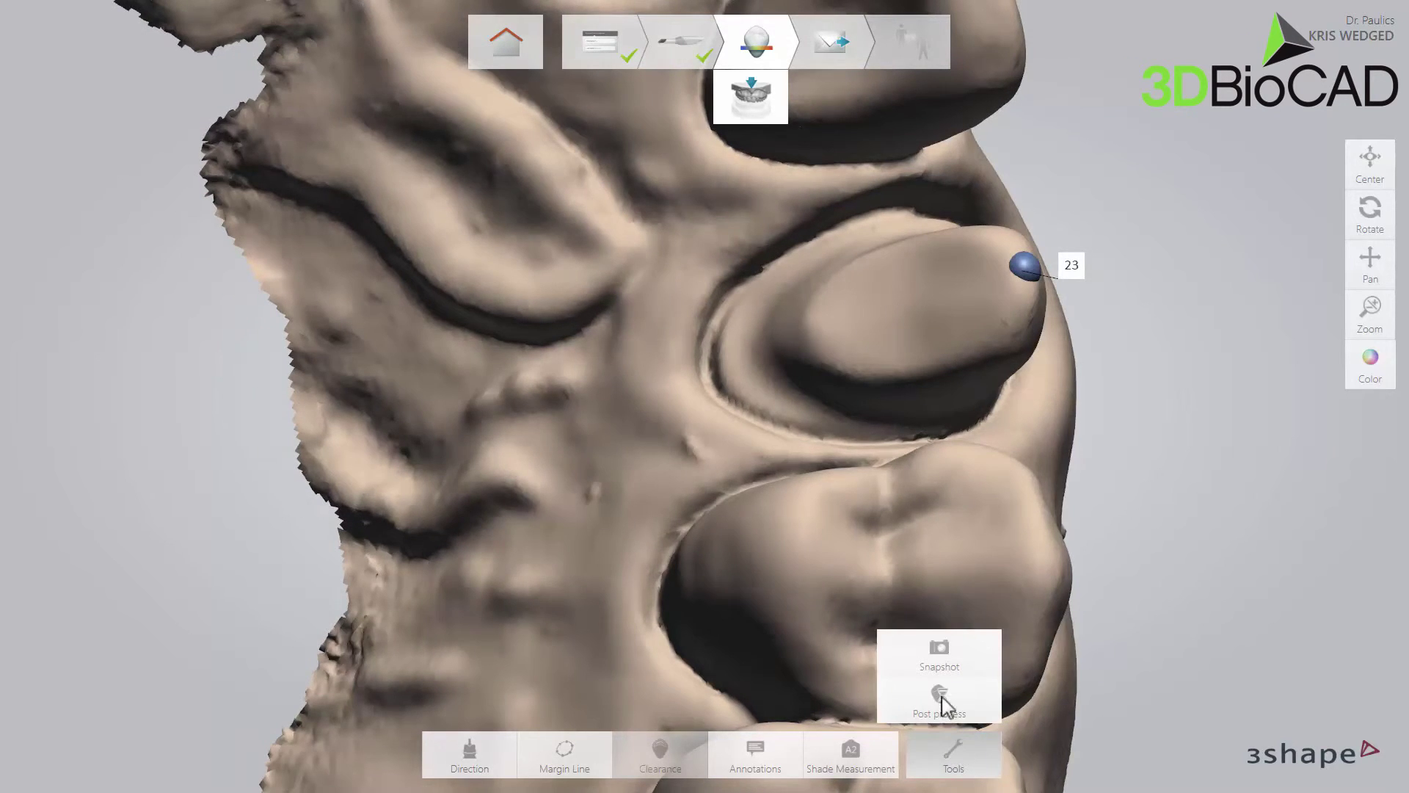
click(940, 701)
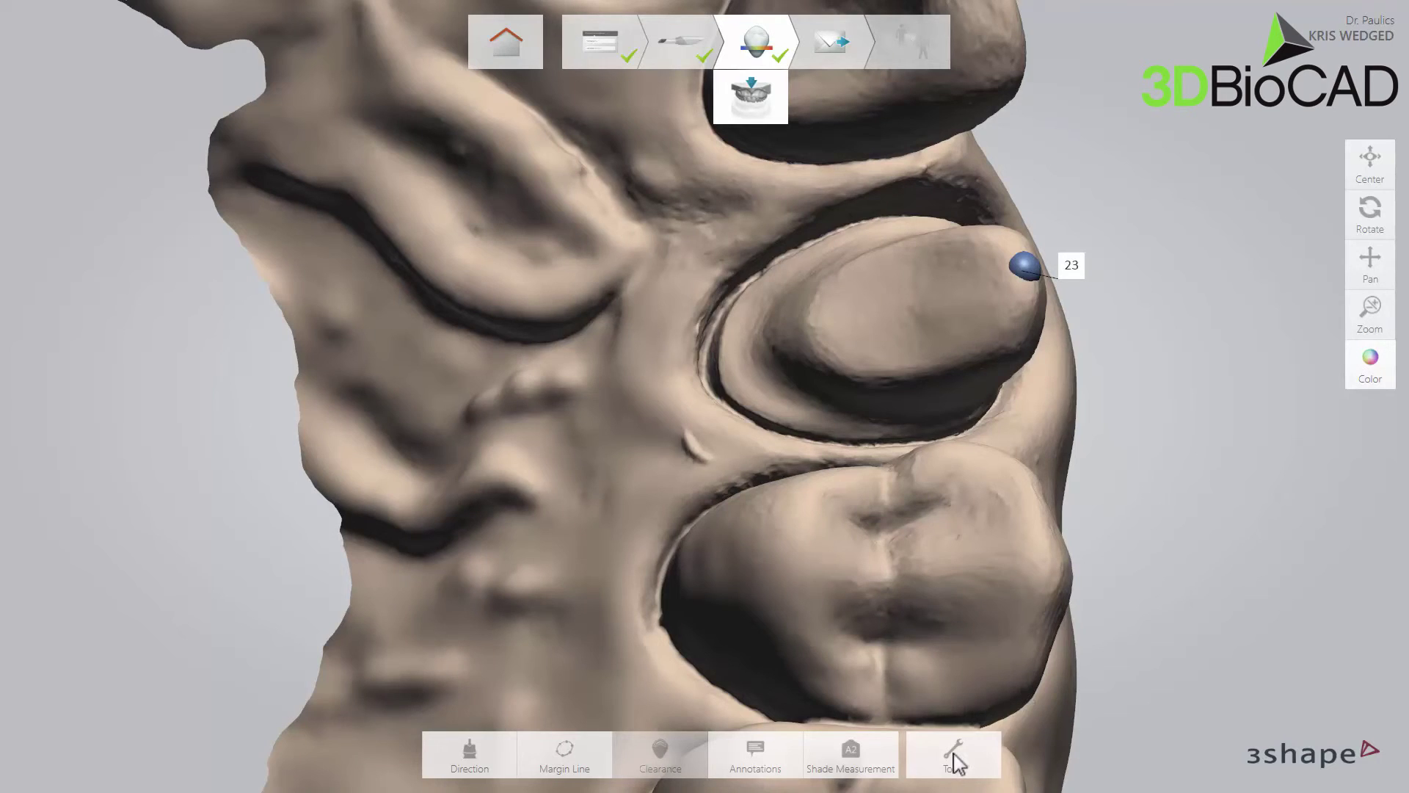
Step: Add a second snapshot to the order and return to the order form
click(956, 764)
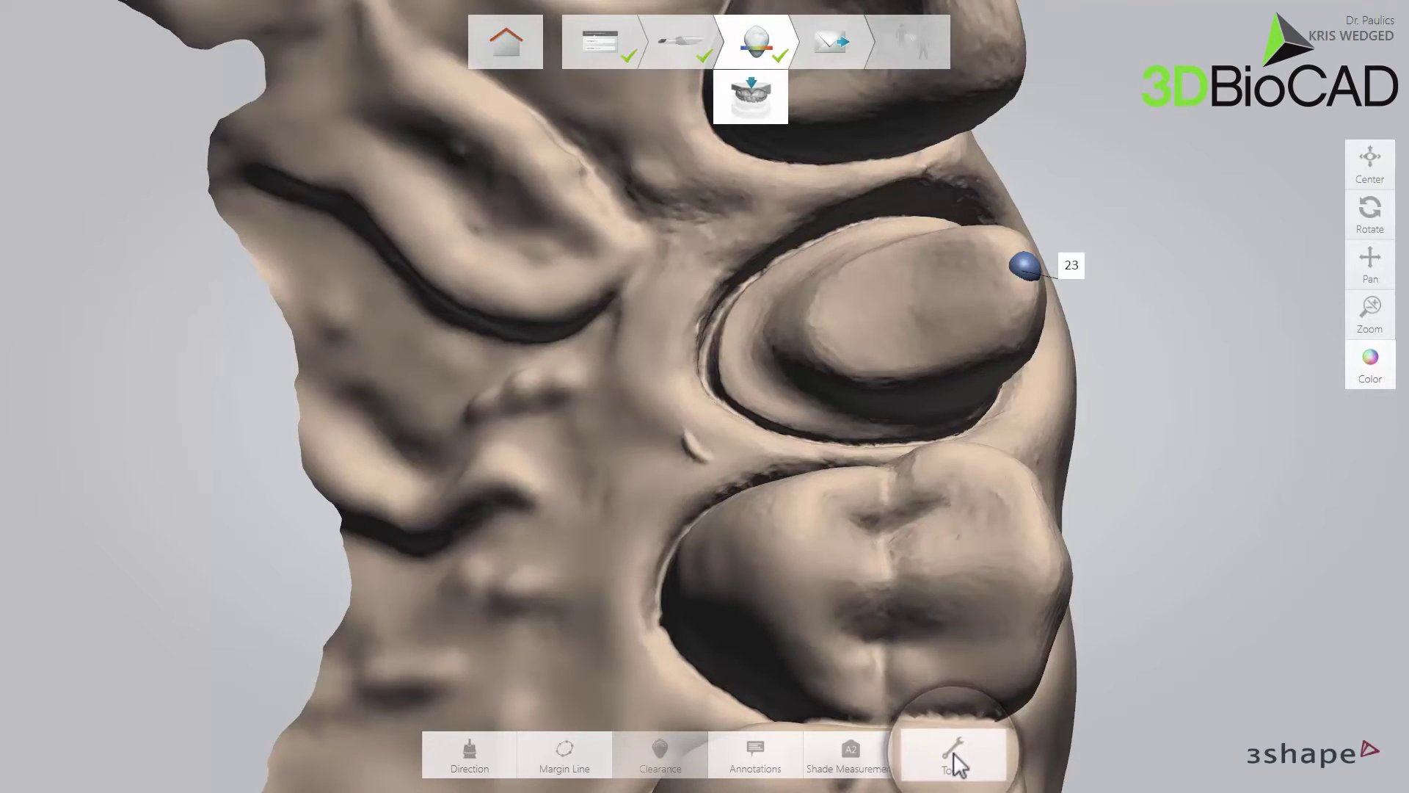
click(939, 656)
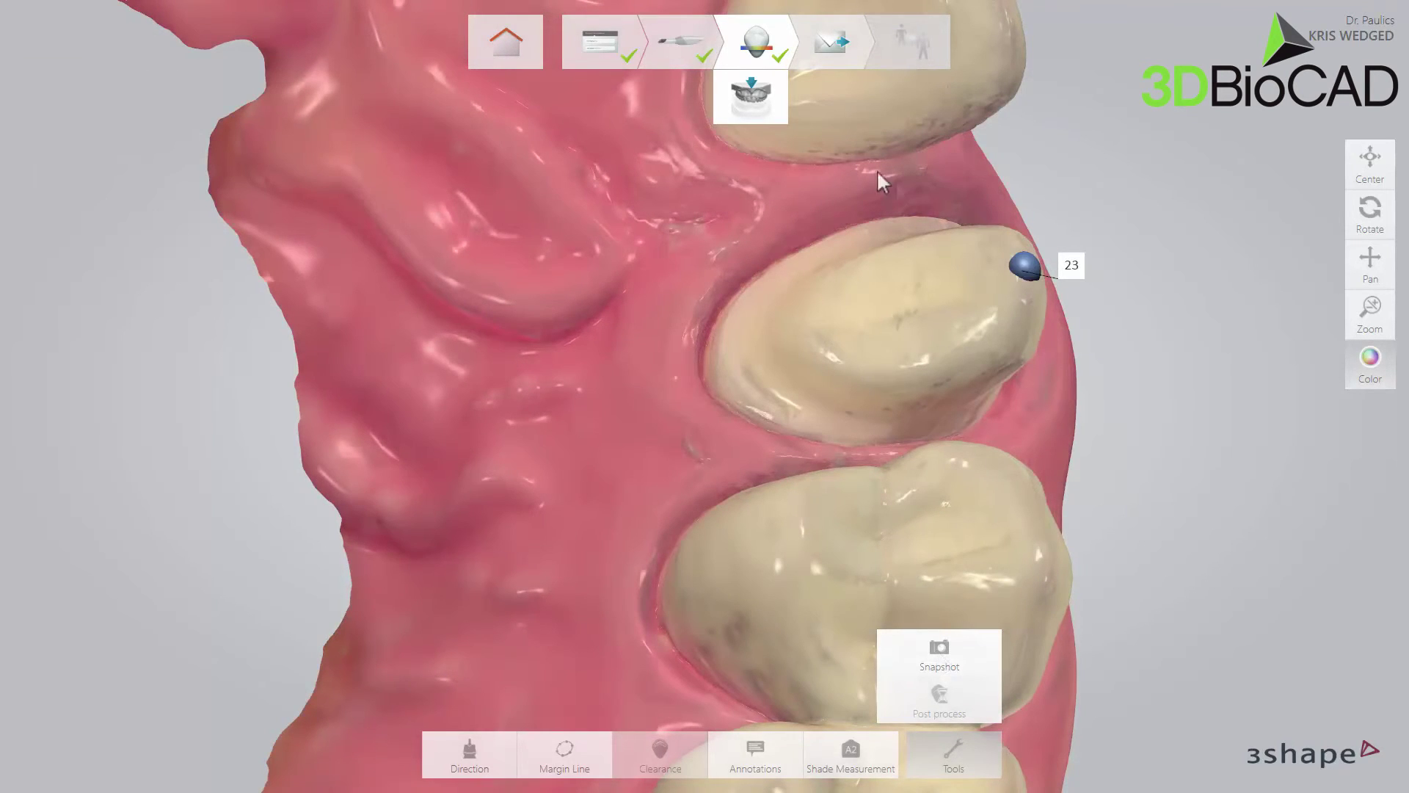
click(602, 44)
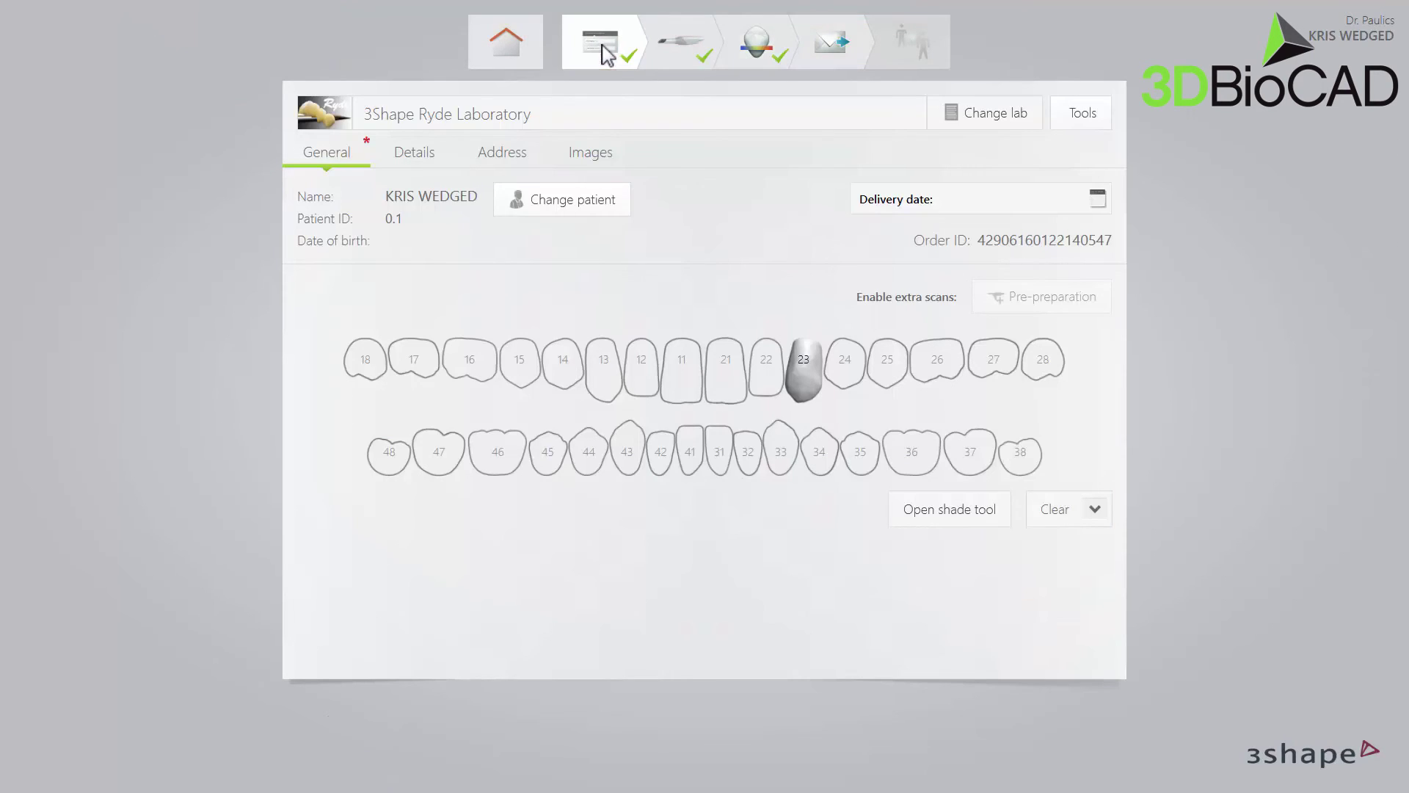
Step: Preview both saved snapshots under User in the order's Images tab
click(593, 164)
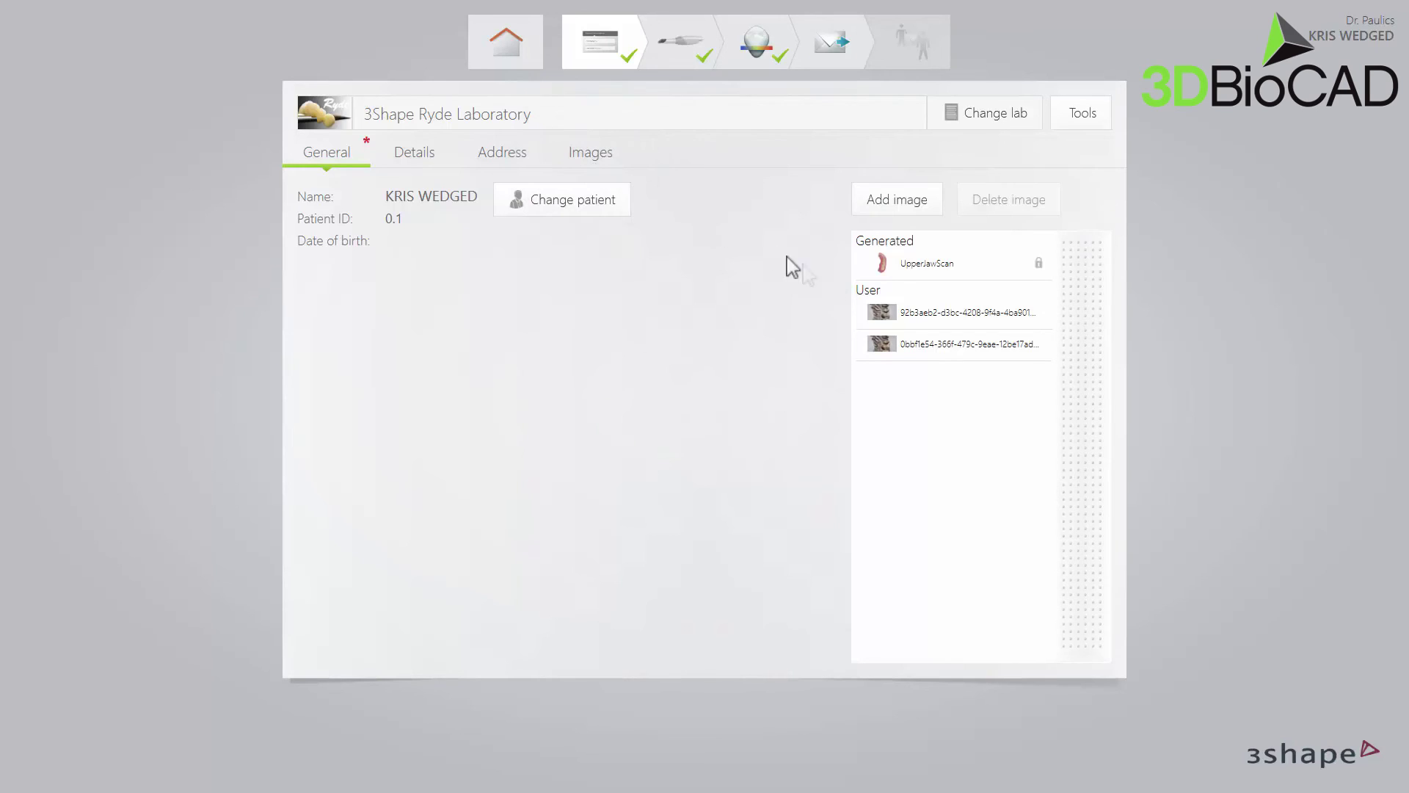
click(920, 323)
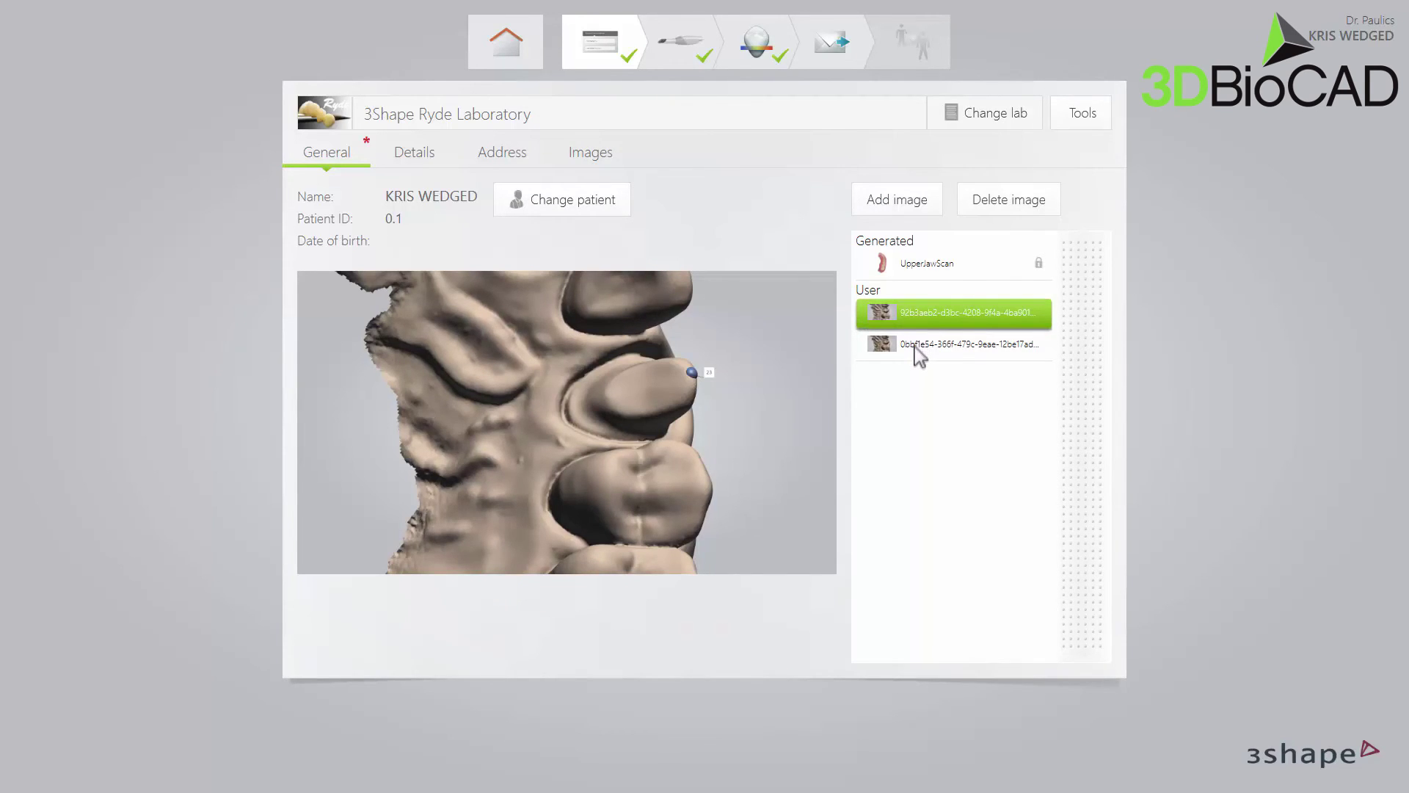
click(920, 345)
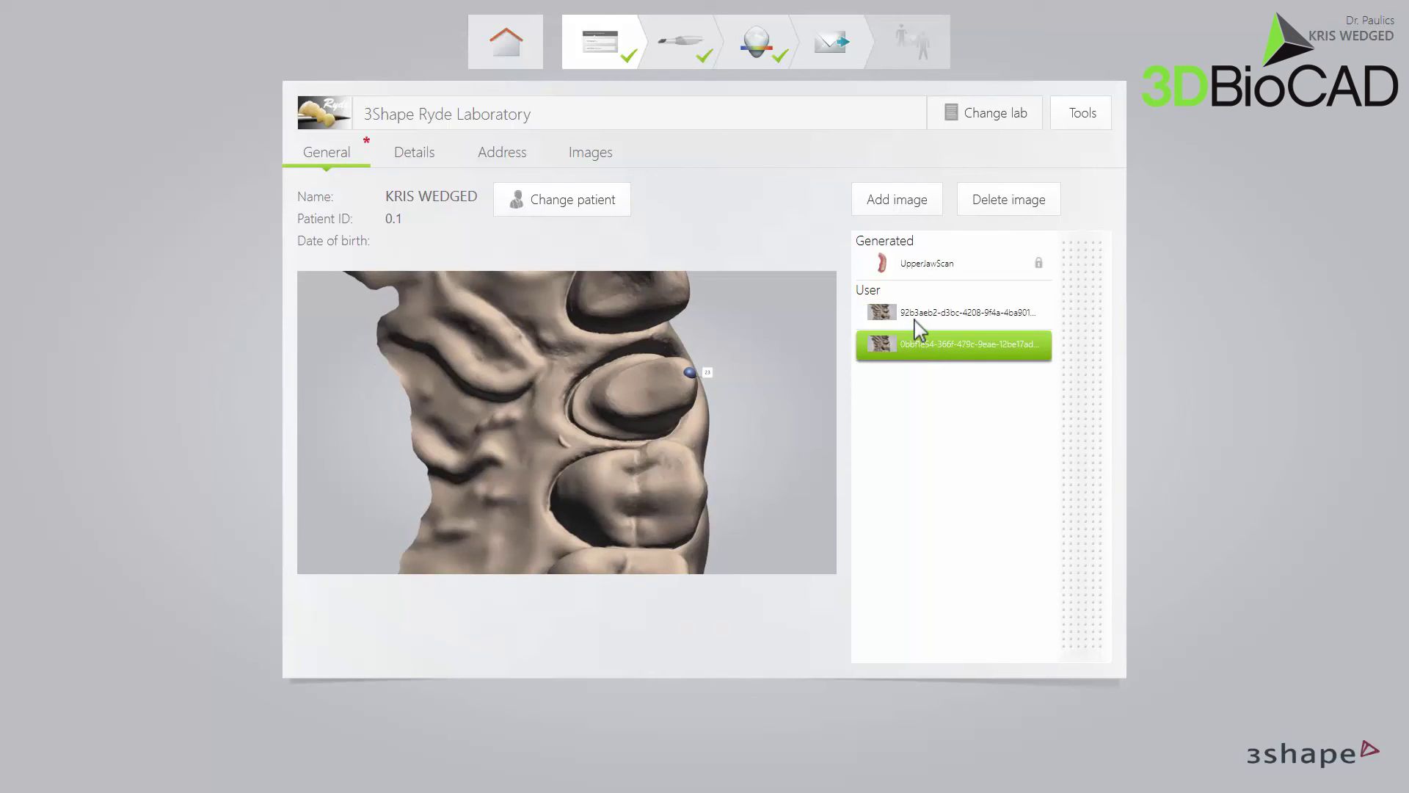